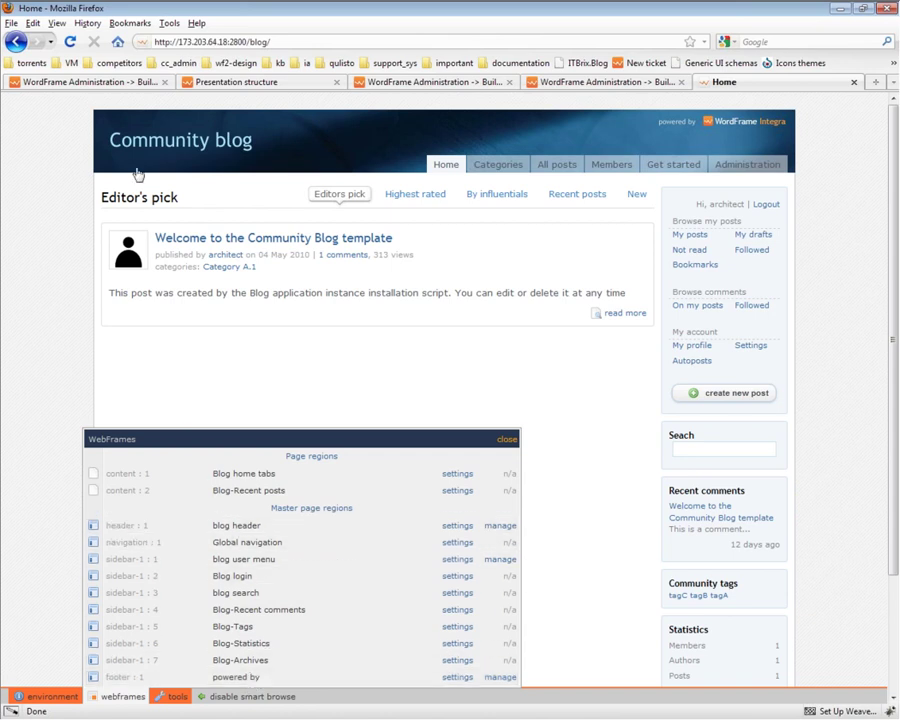
Inspect the header, global navigation and sidebar webframes that make up the blog home page.
click(157, 142)
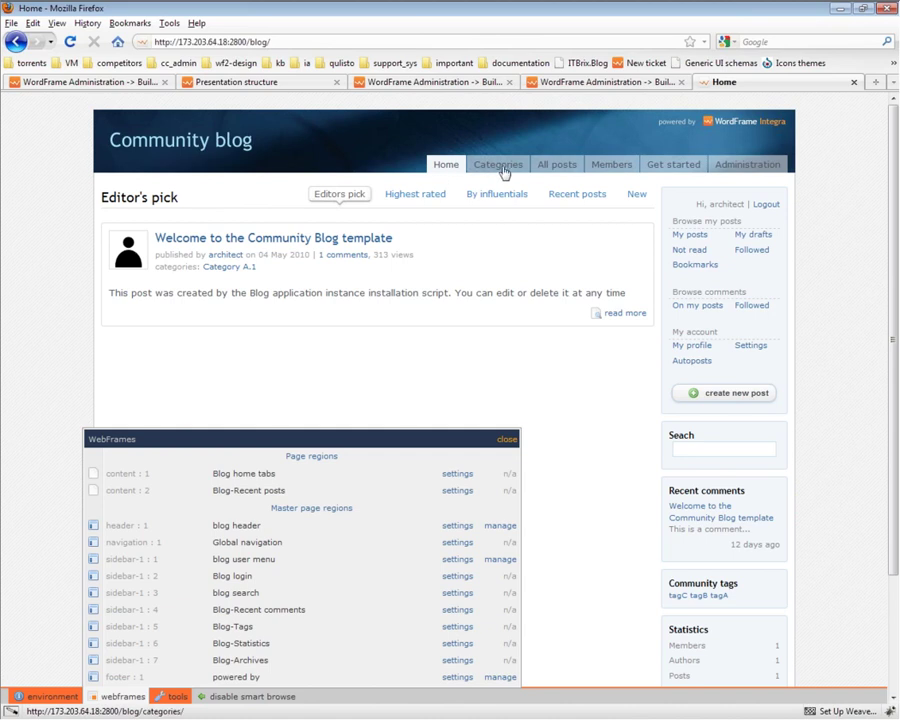
click(641, 169)
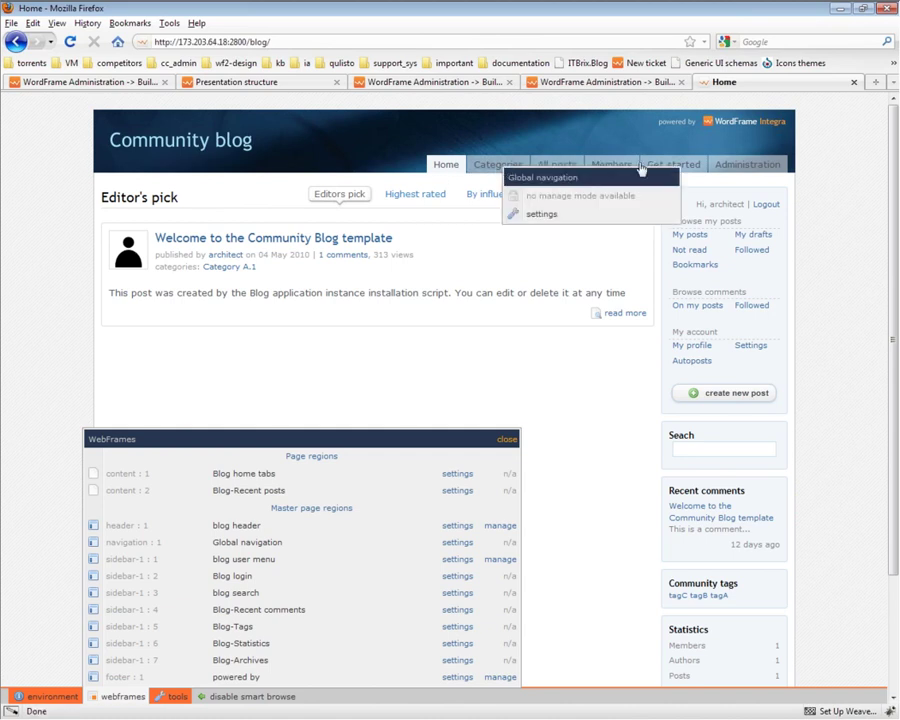
click(728, 201)
click(856, 245)
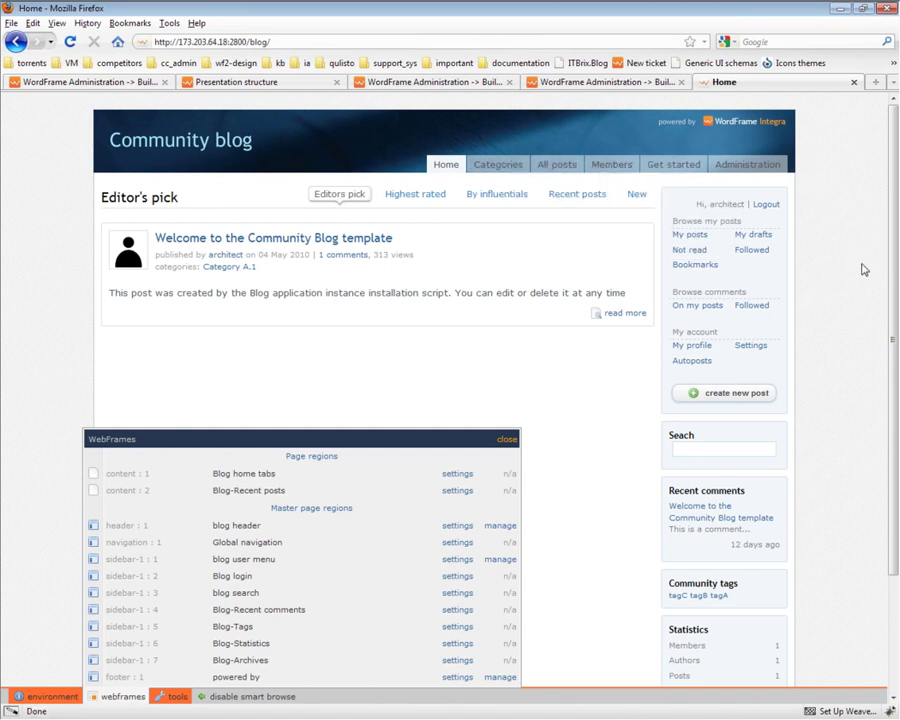
scroll(864, 269, down, 2)
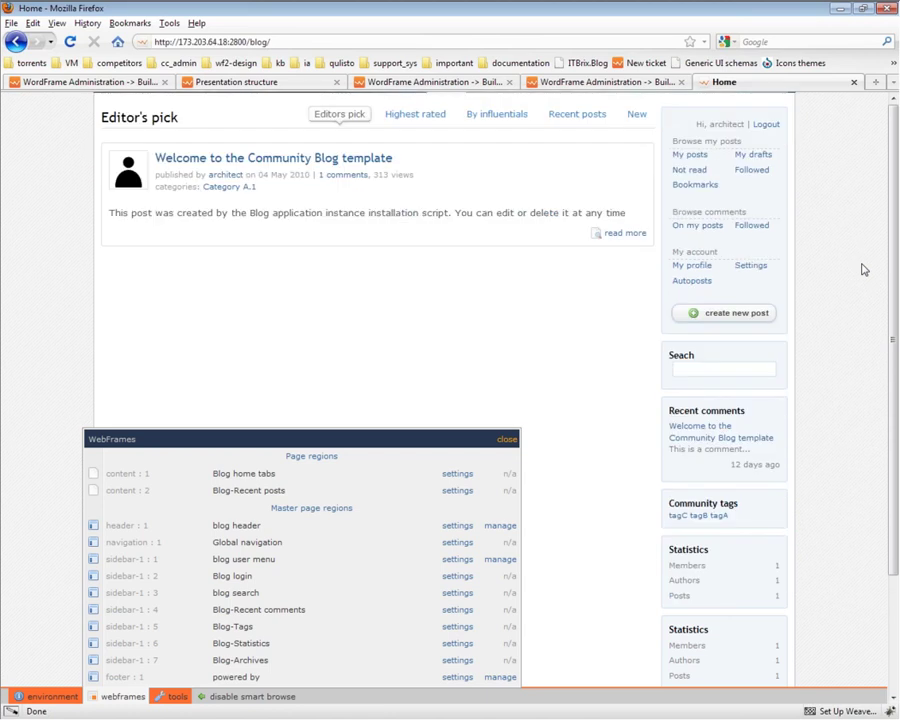
scroll(864, 269, down, 2)
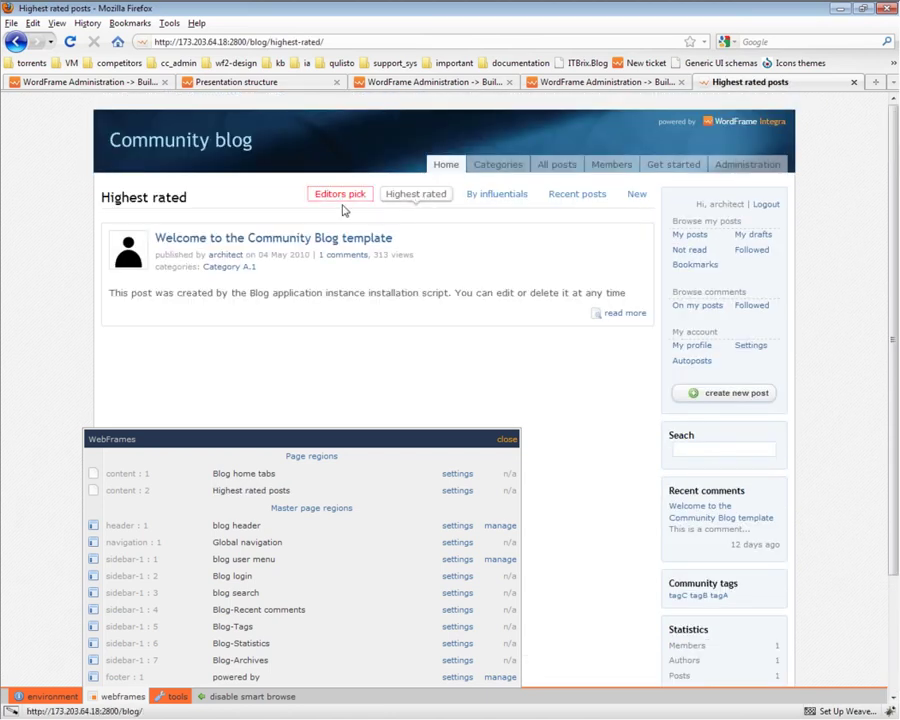
Browse the Editors pick, Recent posts and Highest rated post lists and check the page URL.
click(342, 196)
click(590, 196)
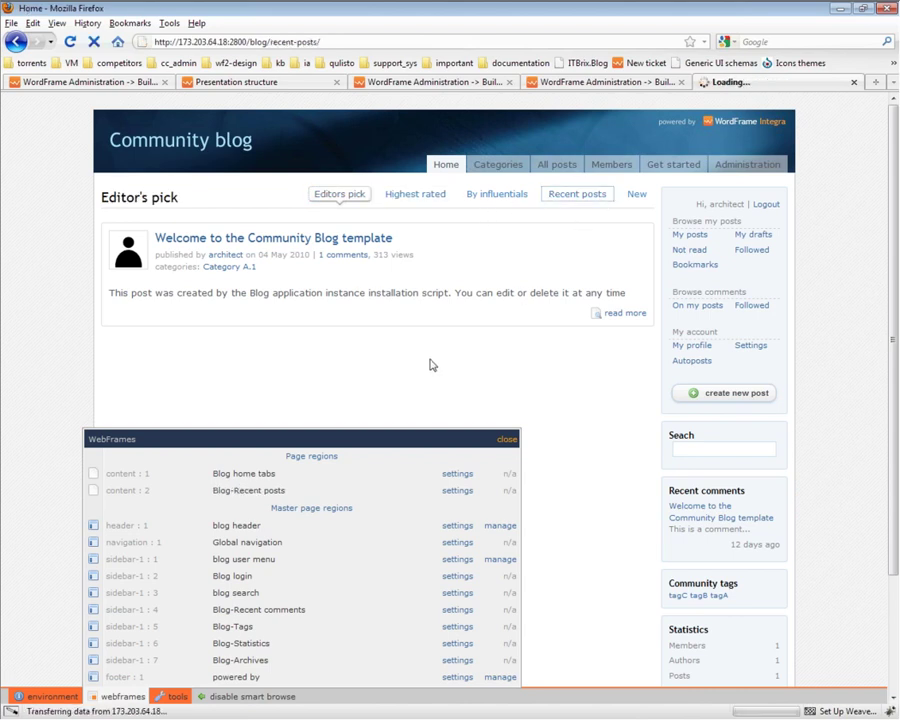
click(326, 199)
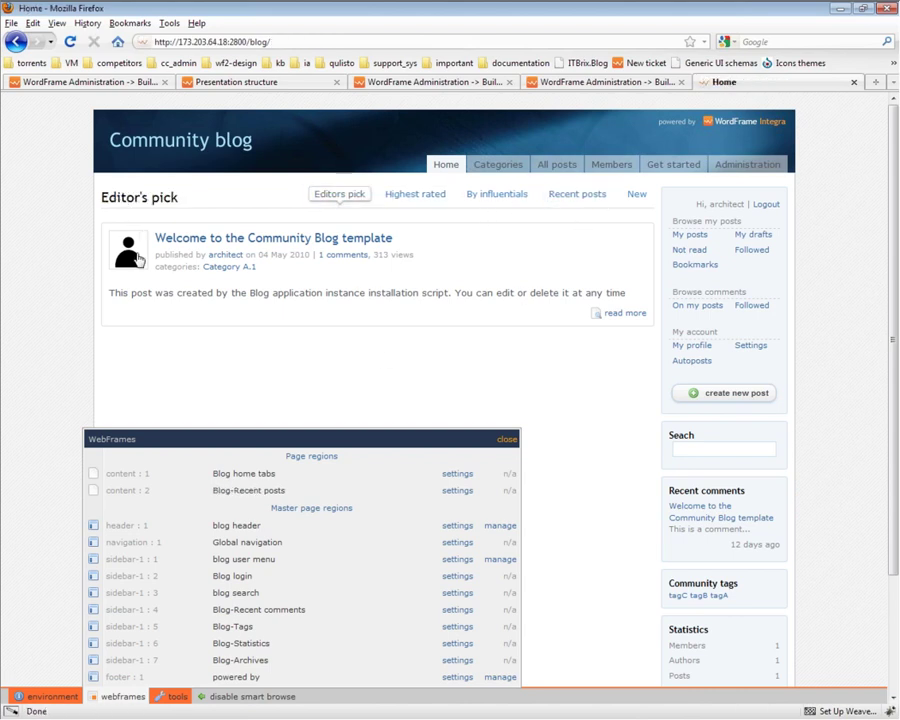
click(405, 194)
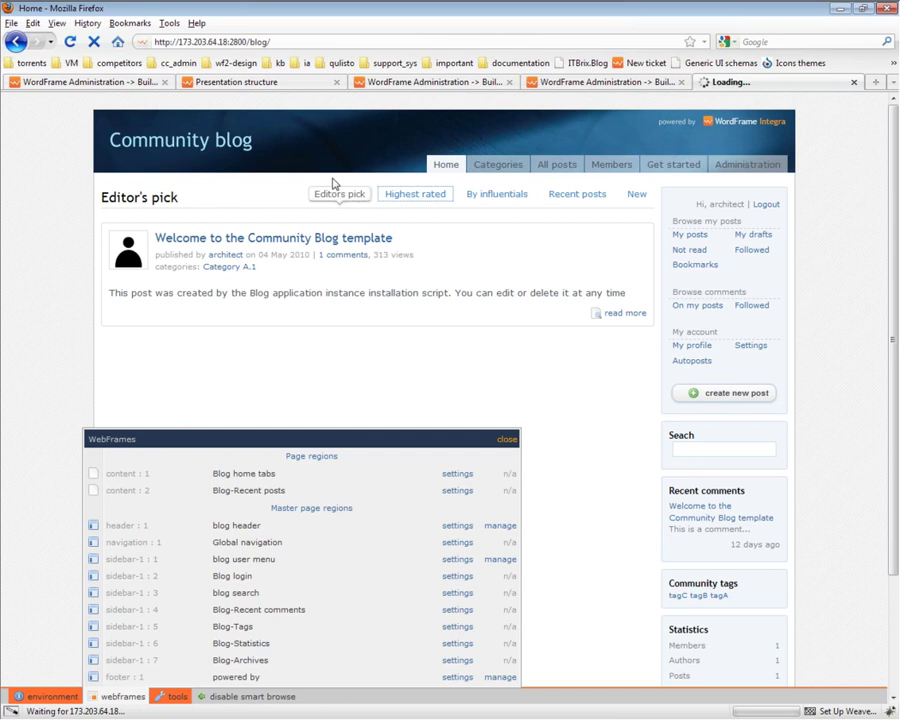
mouse_move(270, 42)
mouse_down()
mouse_move(347, 42)
mouse_move(258, 42)
mouse_up()
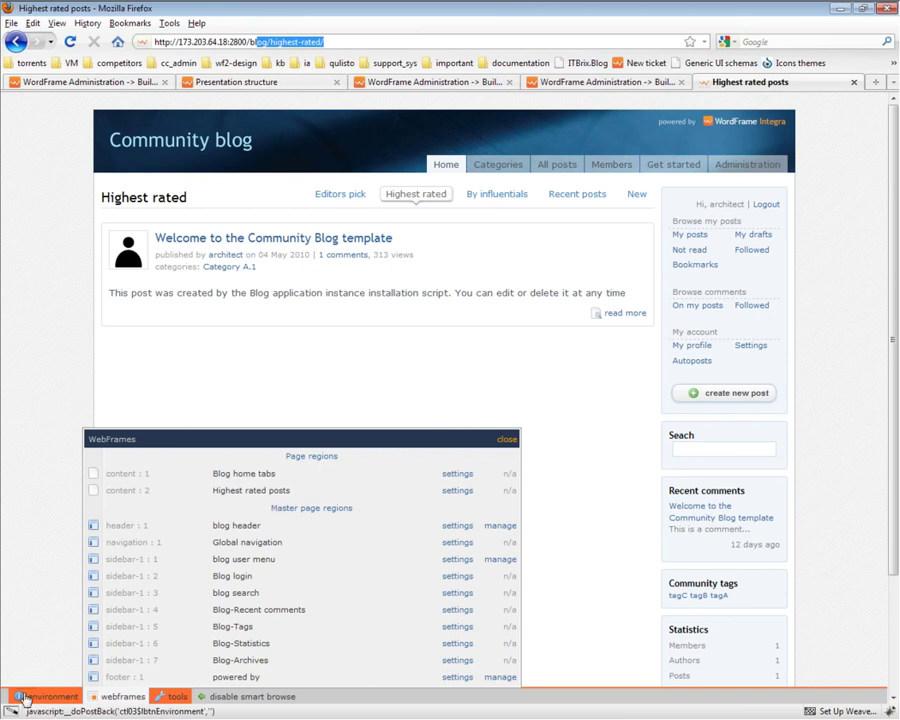
Show the environment information and compare it for the Highest rated, By influentials and Editors pick pages.
click(600, 251)
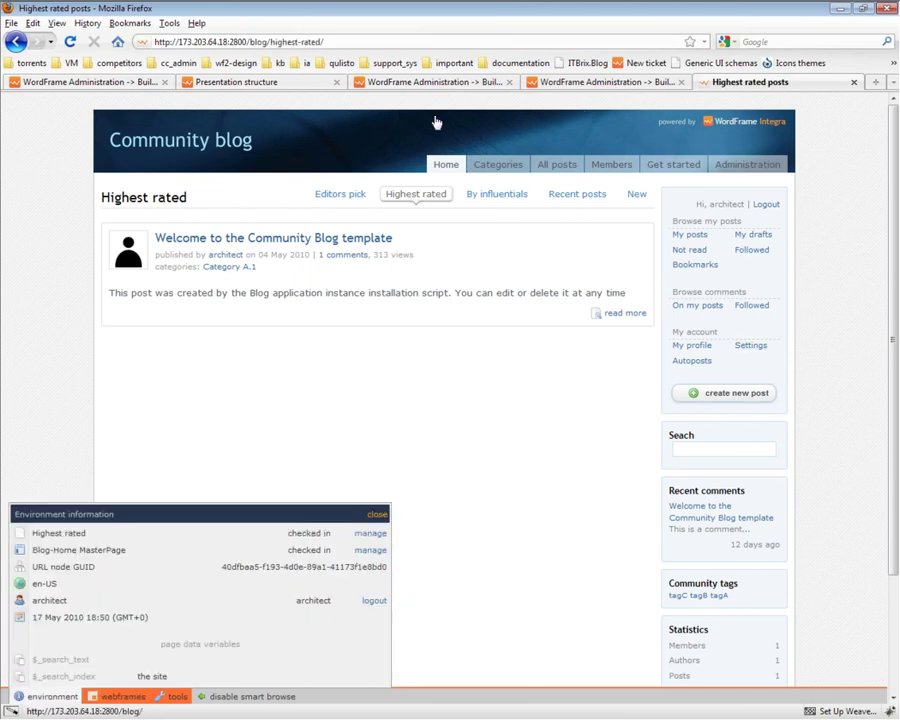
click(500, 195)
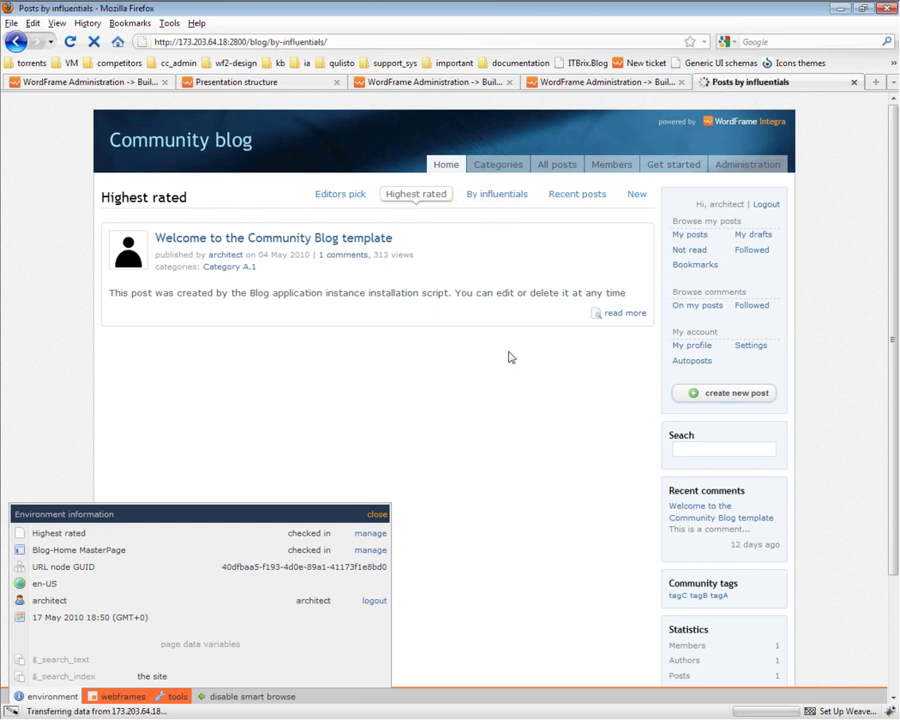
click(334, 195)
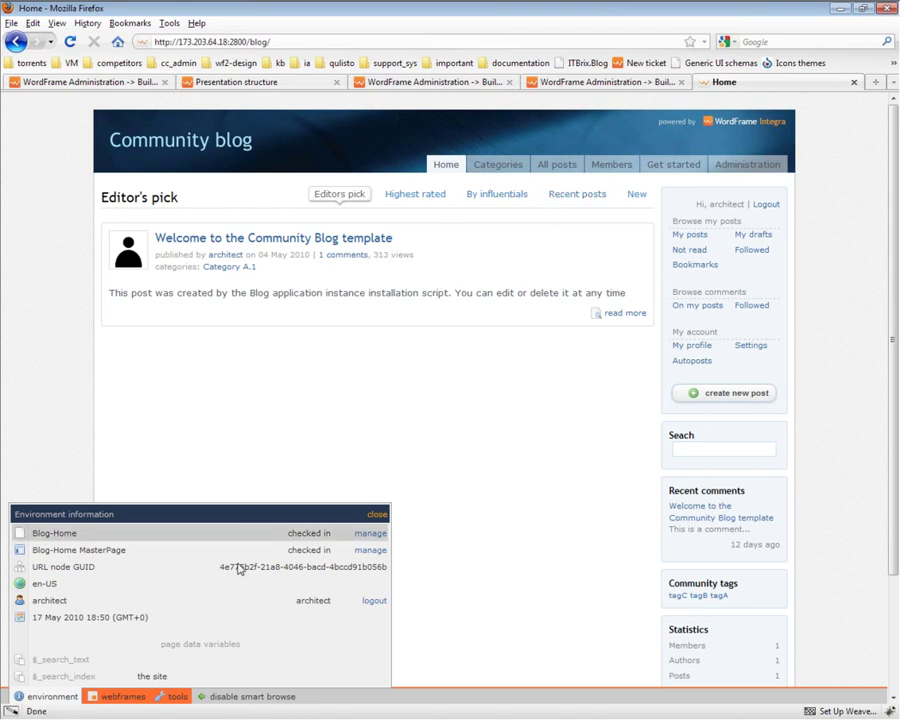
Correct the misspelled title of the blog search webframe to "Search" and save its settings.
click(121, 699)
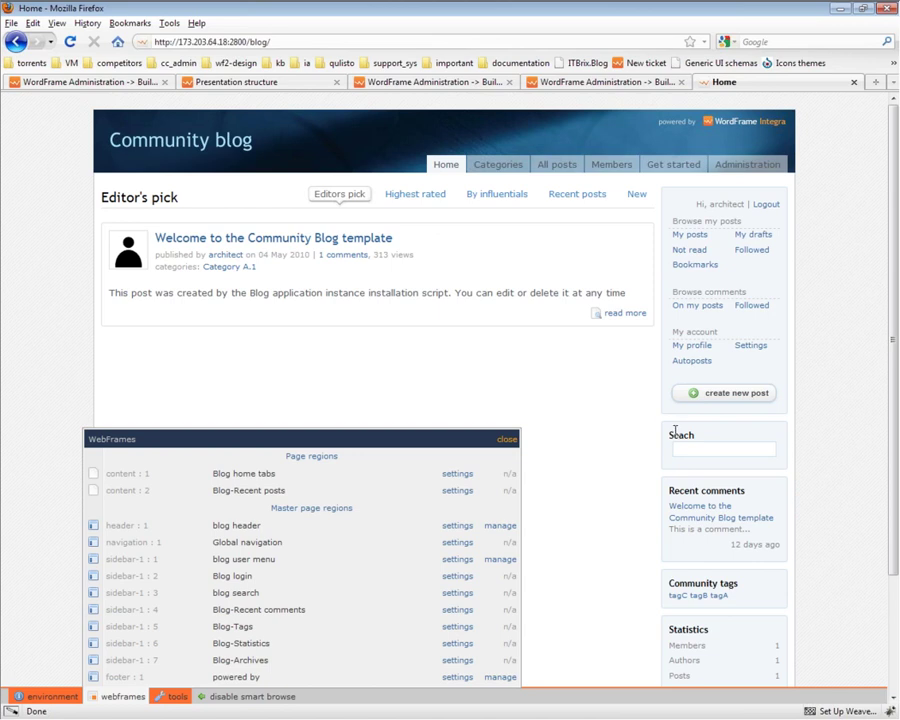
click(673, 432)
click(505, 440)
click(686, 442)
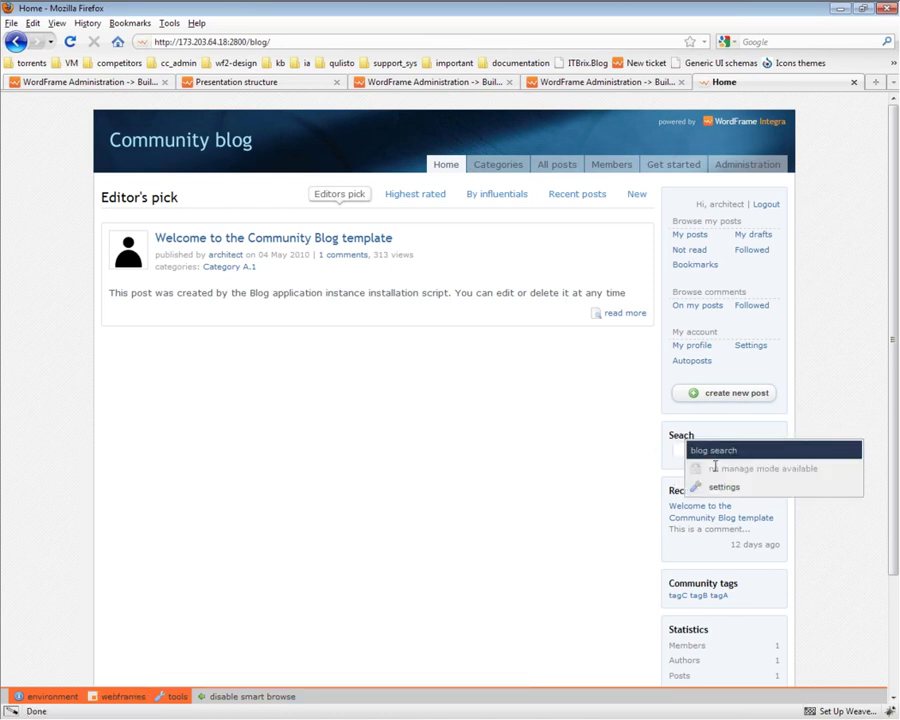
click(737, 495)
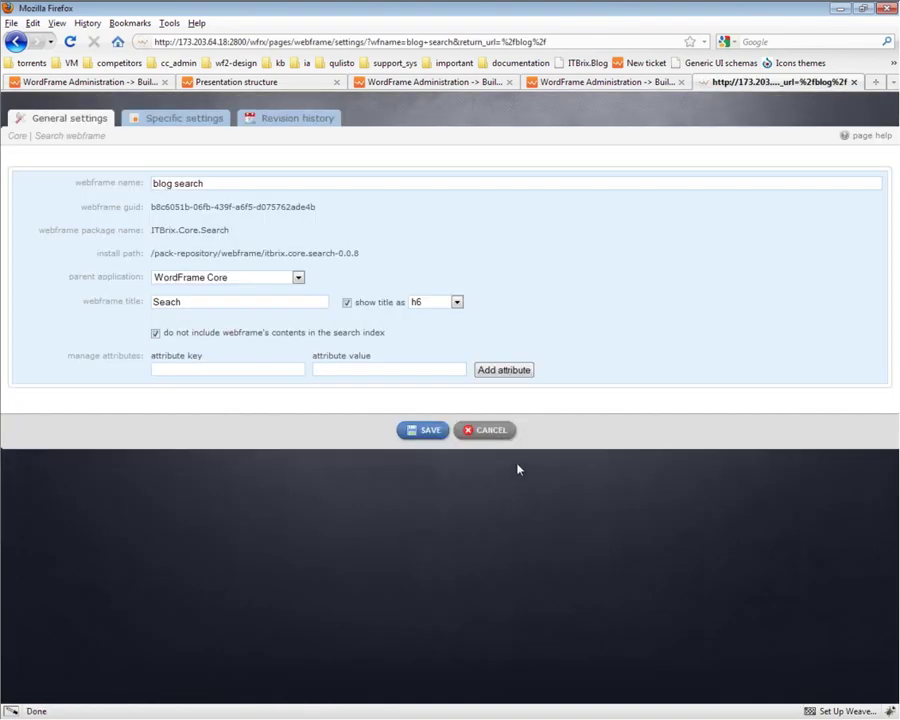
click(168, 302)
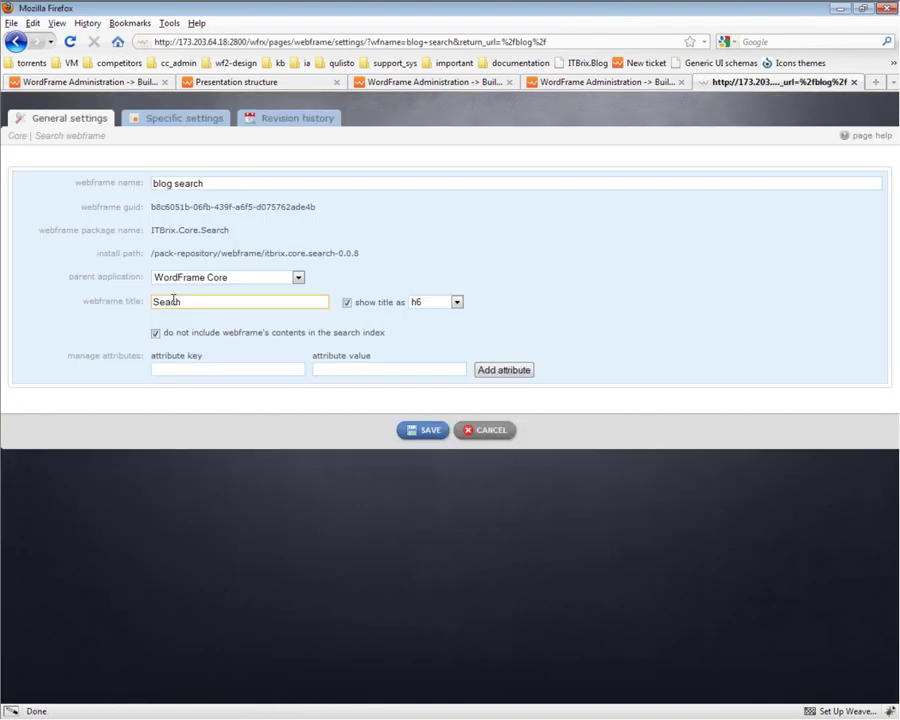
text(r)
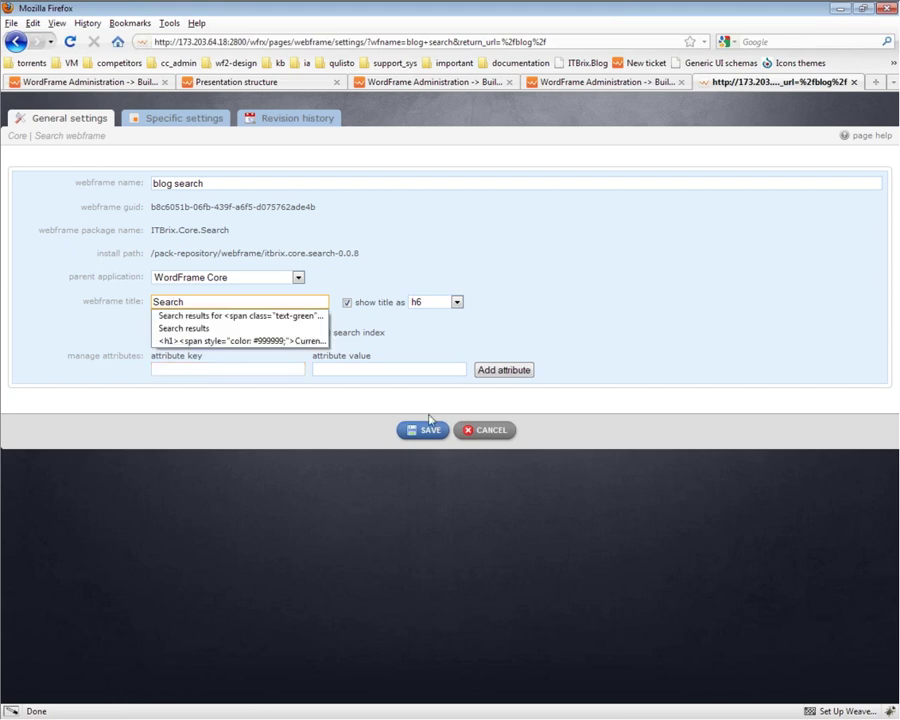
click(432, 430)
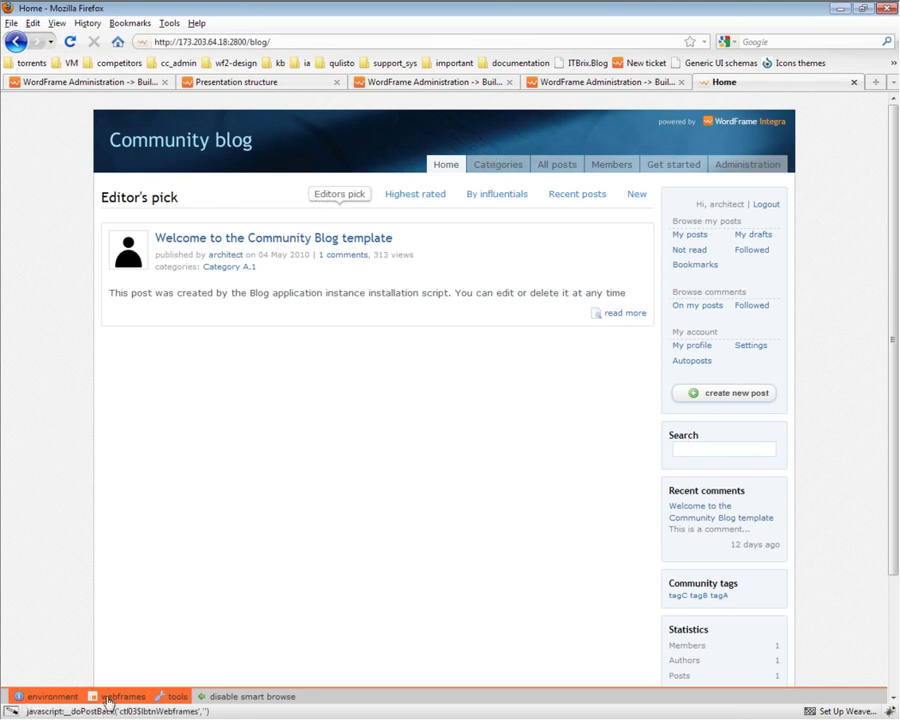
Reopen the blog search webframe's settings and examine its specific settings and revision history.
click(673, 432)
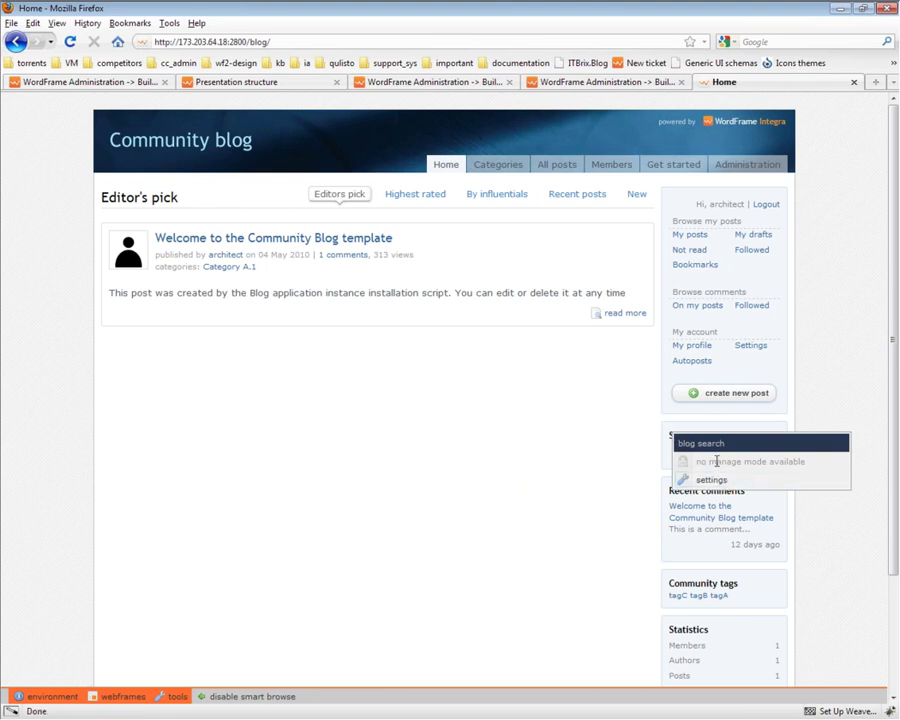
click(790, 461)
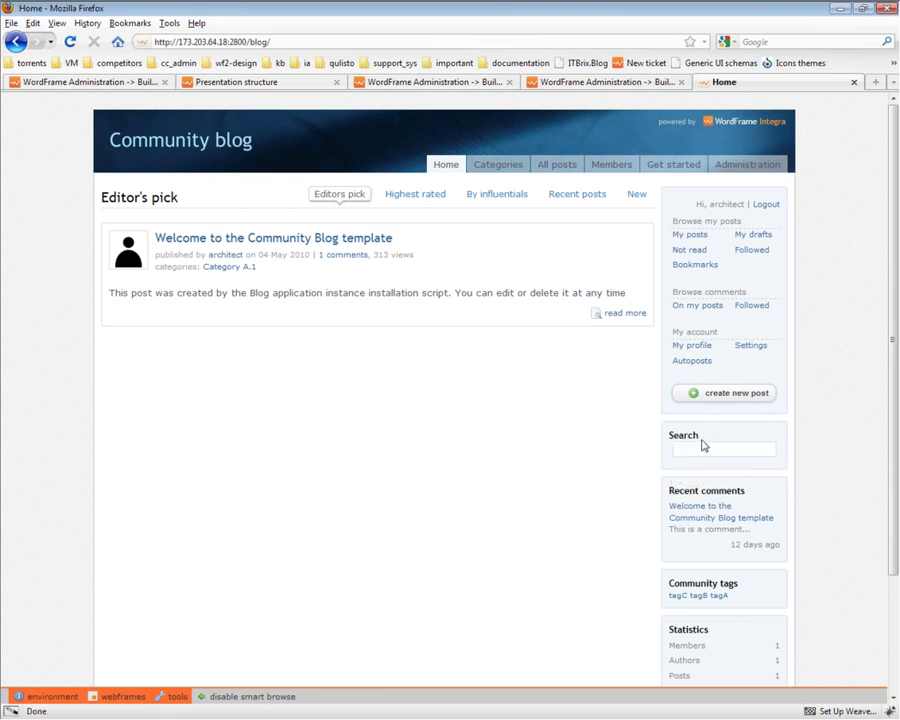
click(704, 444)
click(745, 488)
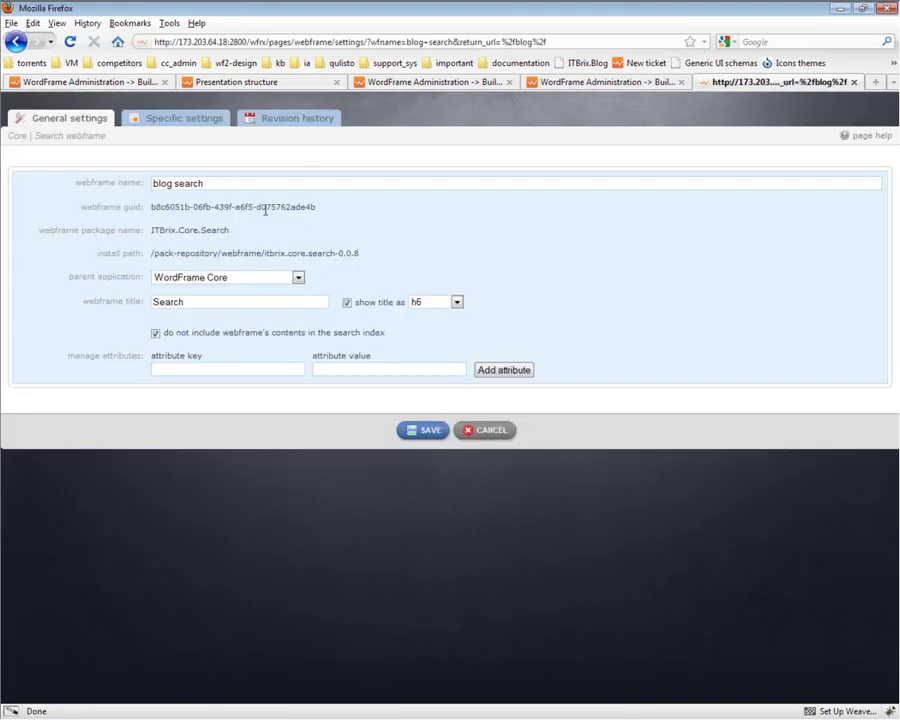
click(196, 119)
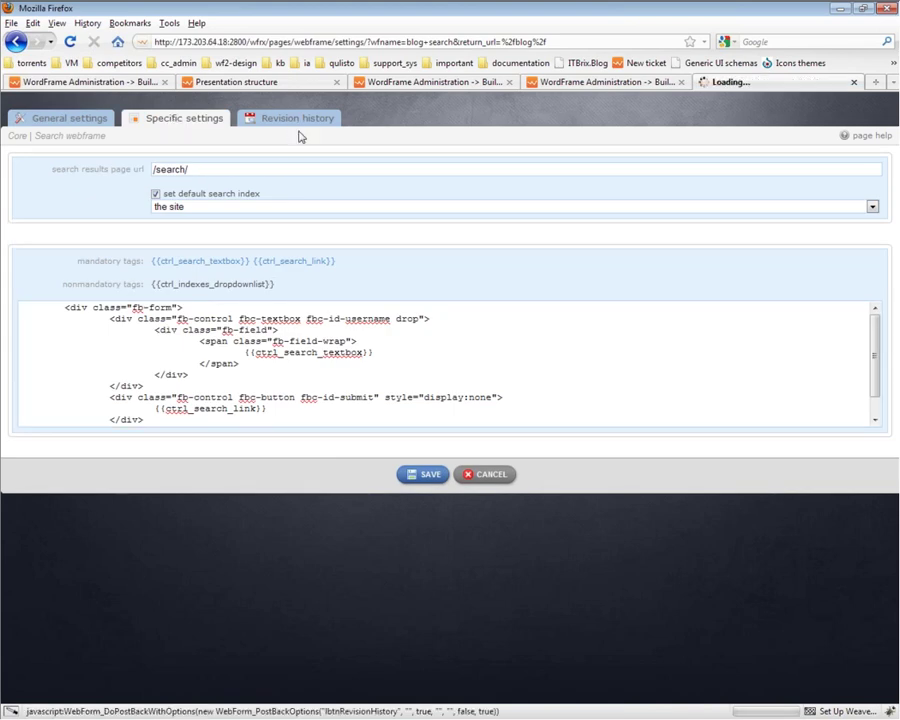
click(298, 134)
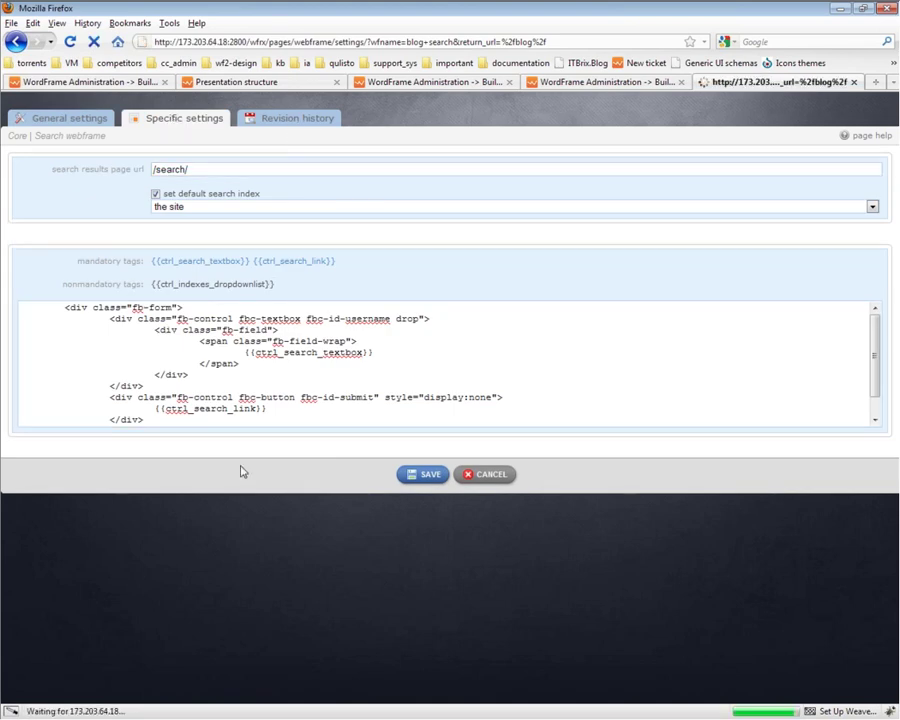
Set the blog search webframe's title to "Thanks" plus the person's first name, save, and check the sidebar heading.
click(84, 122)
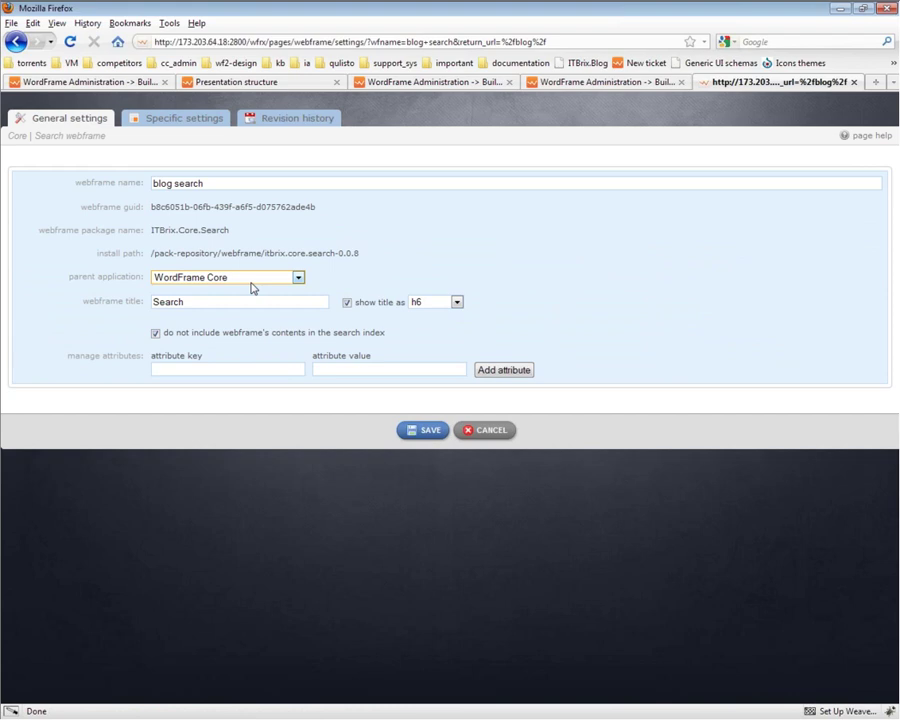
click(208, 299)
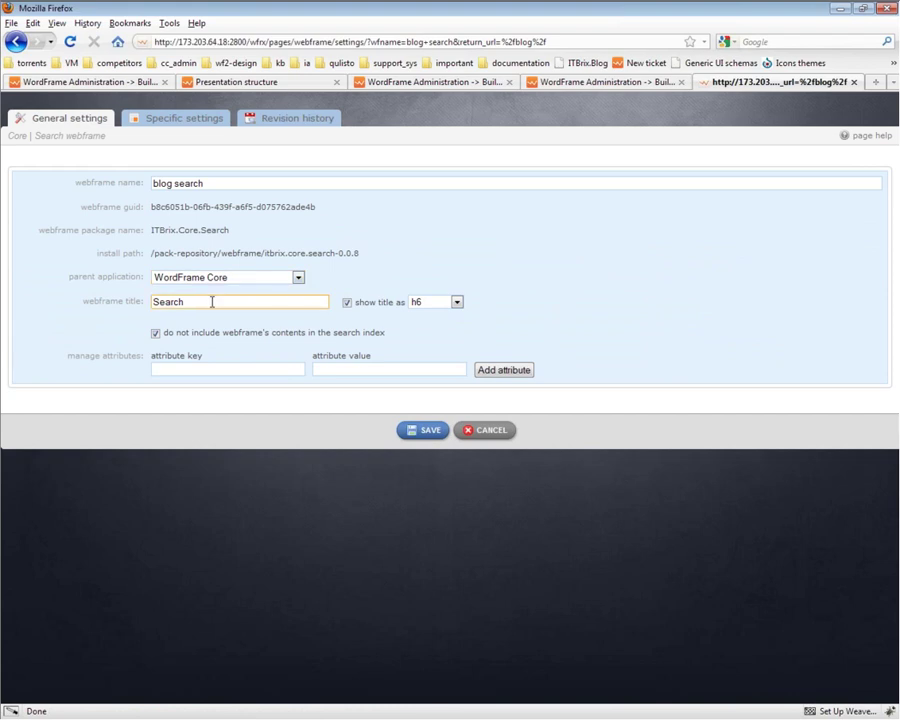
drag(208, 300, 3, 308)
text(Than)
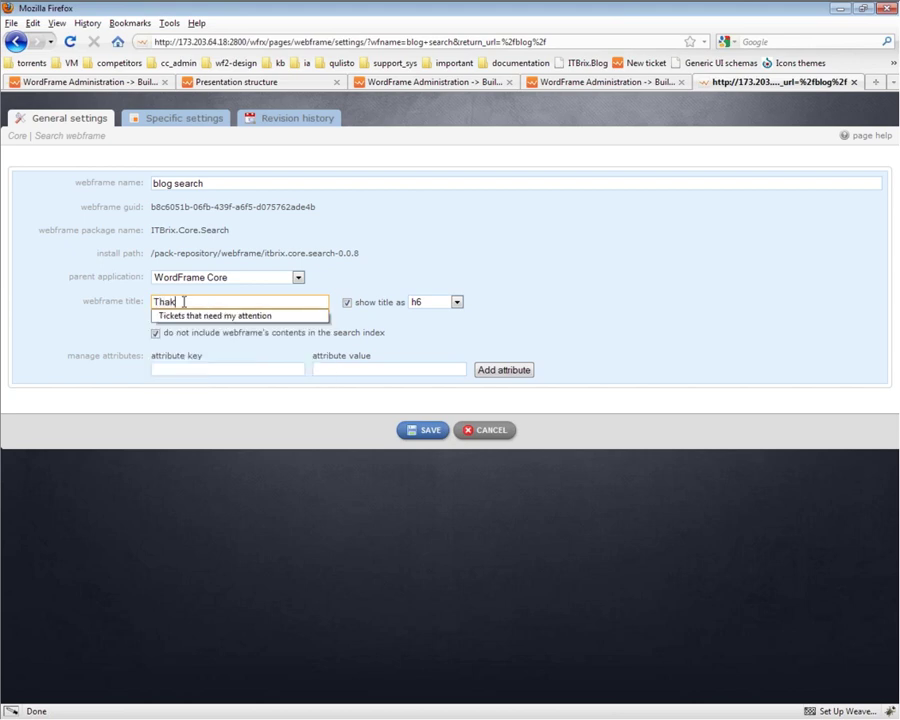
text(ks Jim)
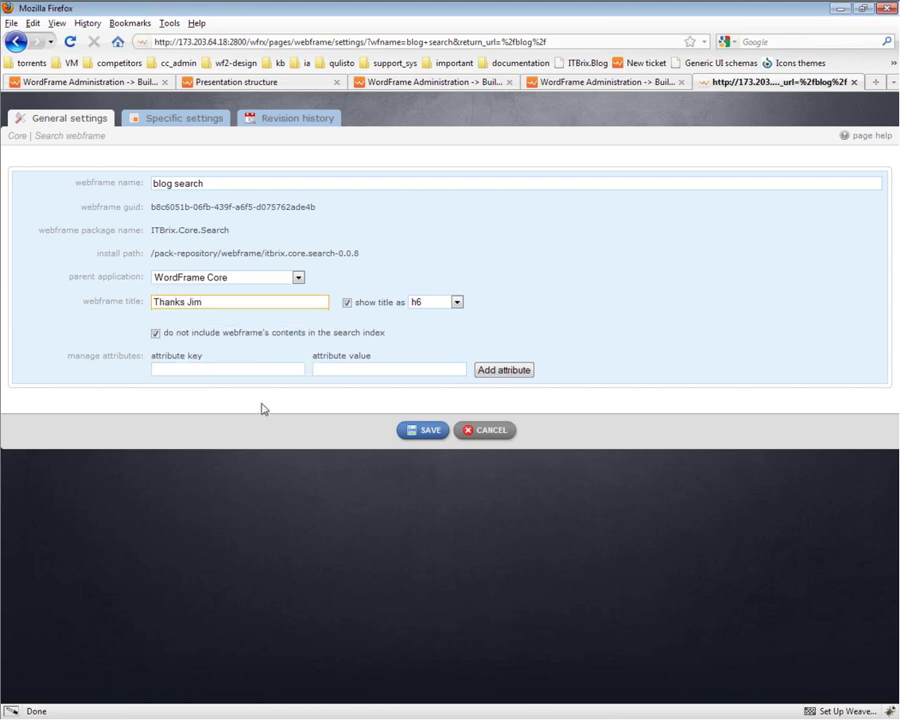
click(420, 430)
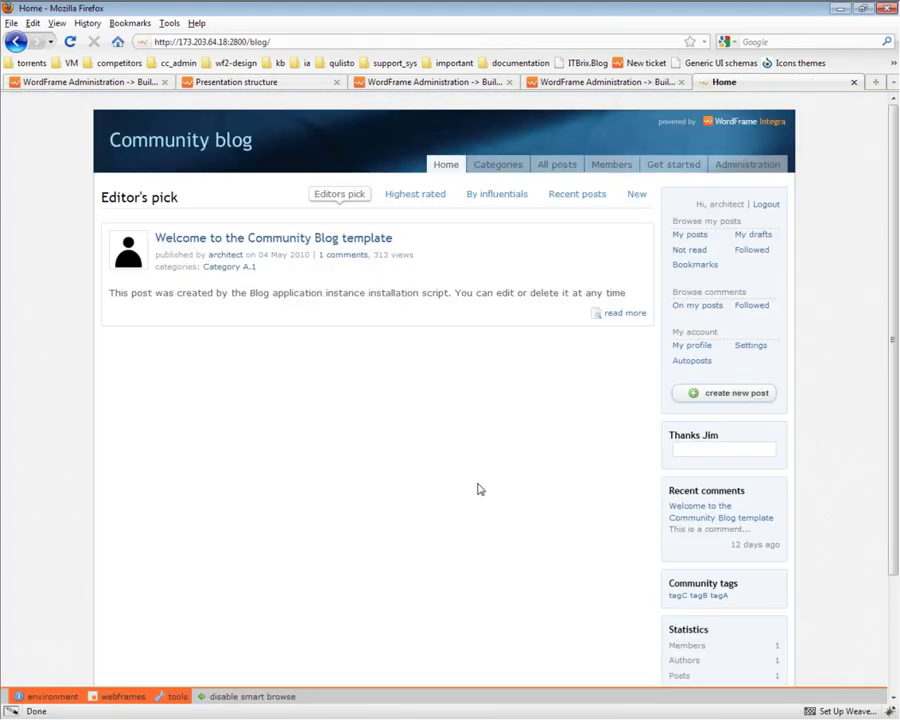
drag(741, 438, 663, 440)
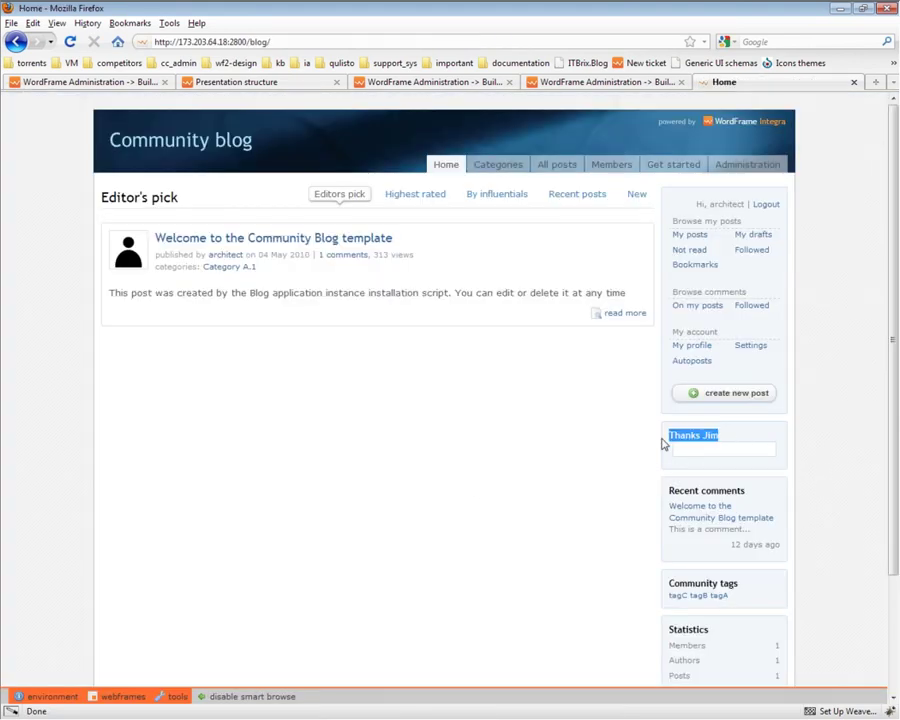
click(755, 446)
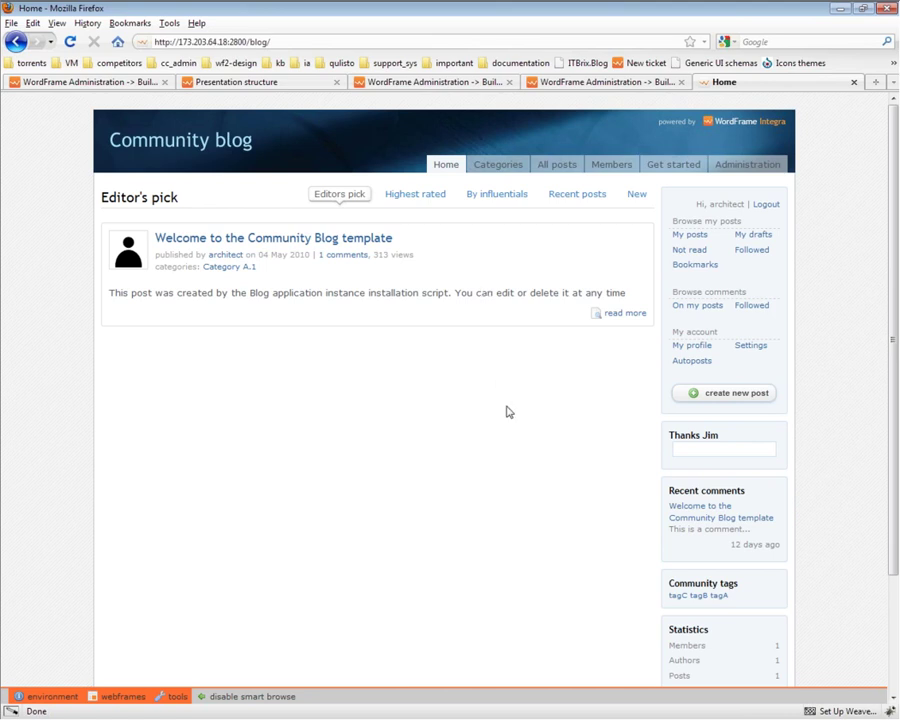
Set the blog search webframe's title back to "Search" and save the settings.
scroll(506, 408, down, 3)
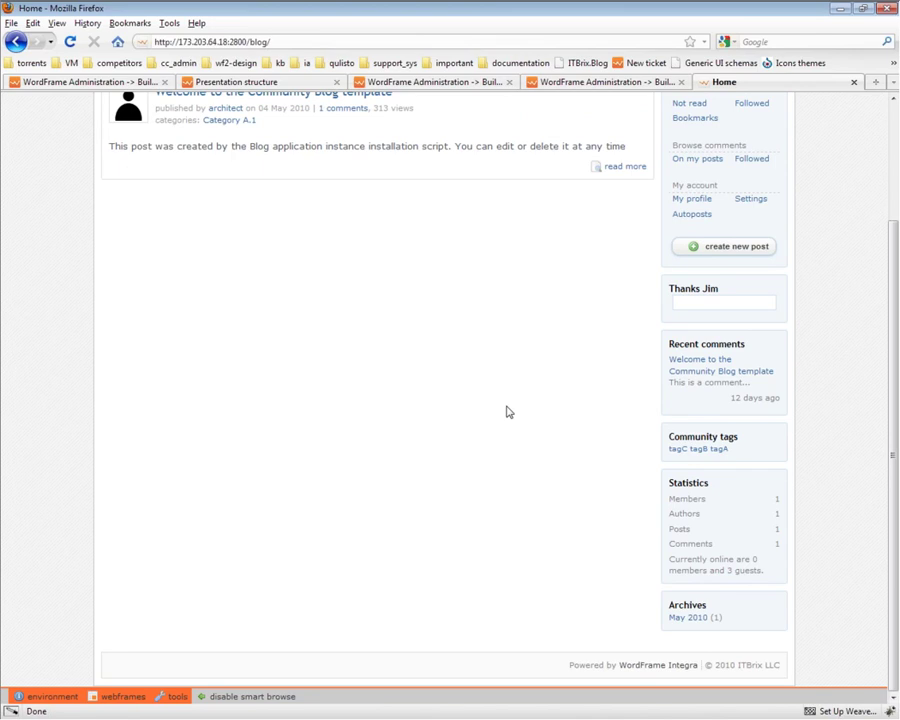
scroll(420, 232, up, 3)
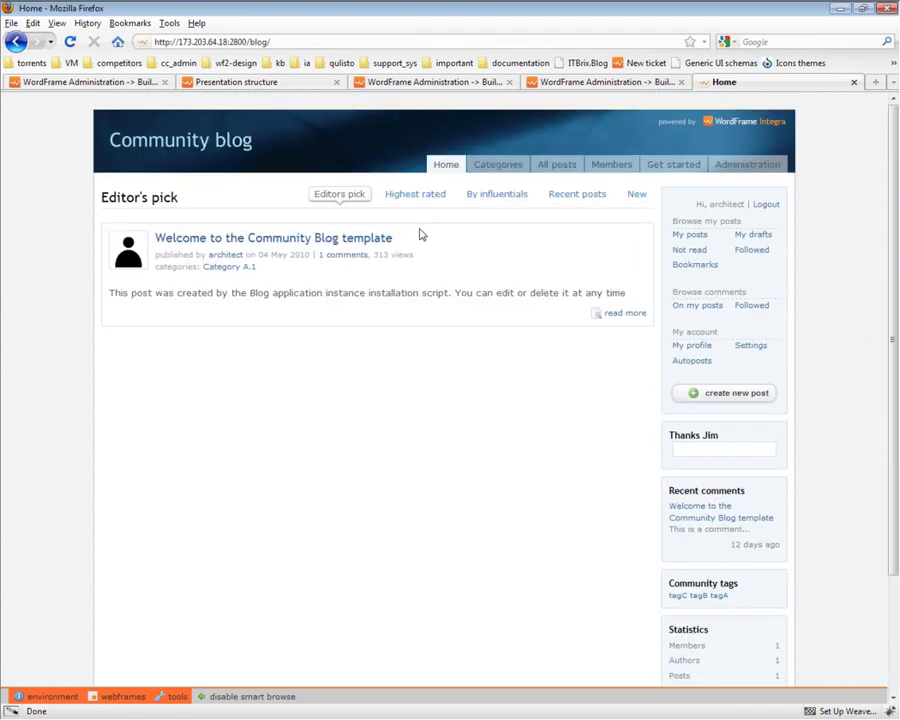
click(715, 433)
click(673, 480)
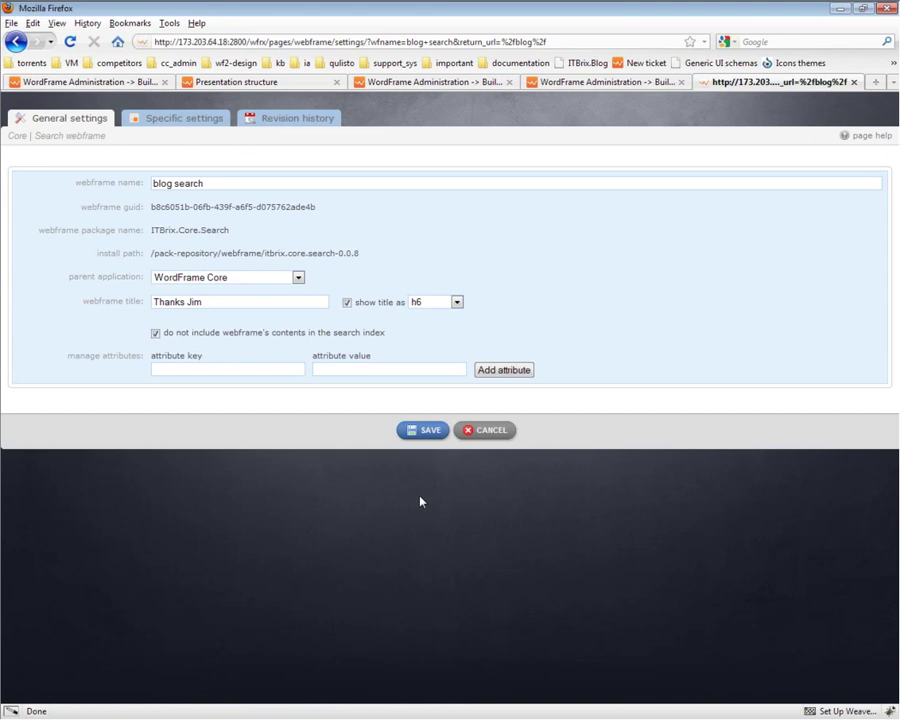
drag(224, 301, 4, 305)
text(Search)
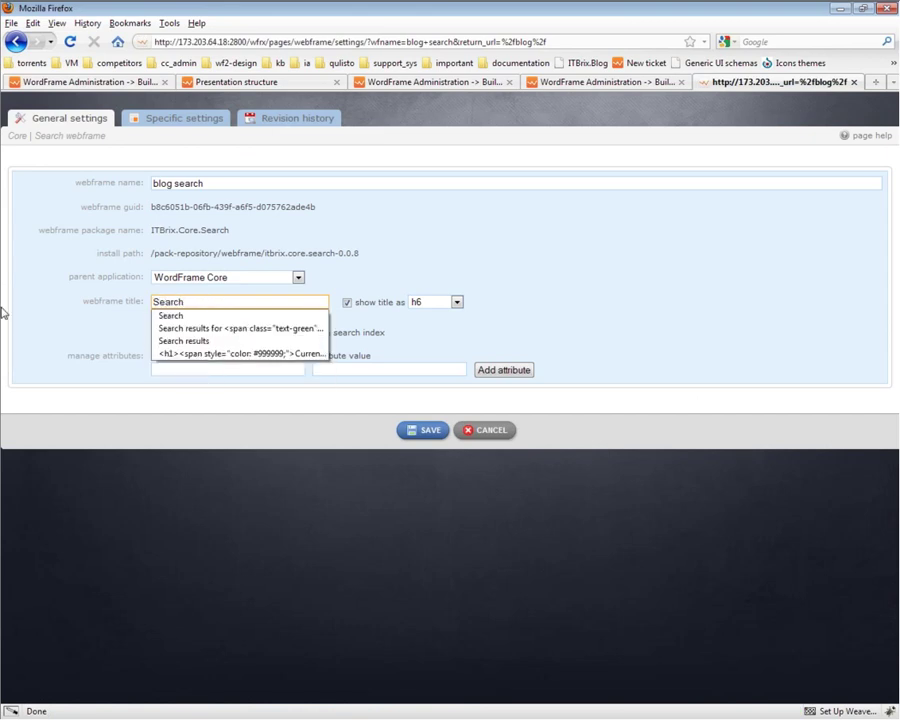
click(360, 453)
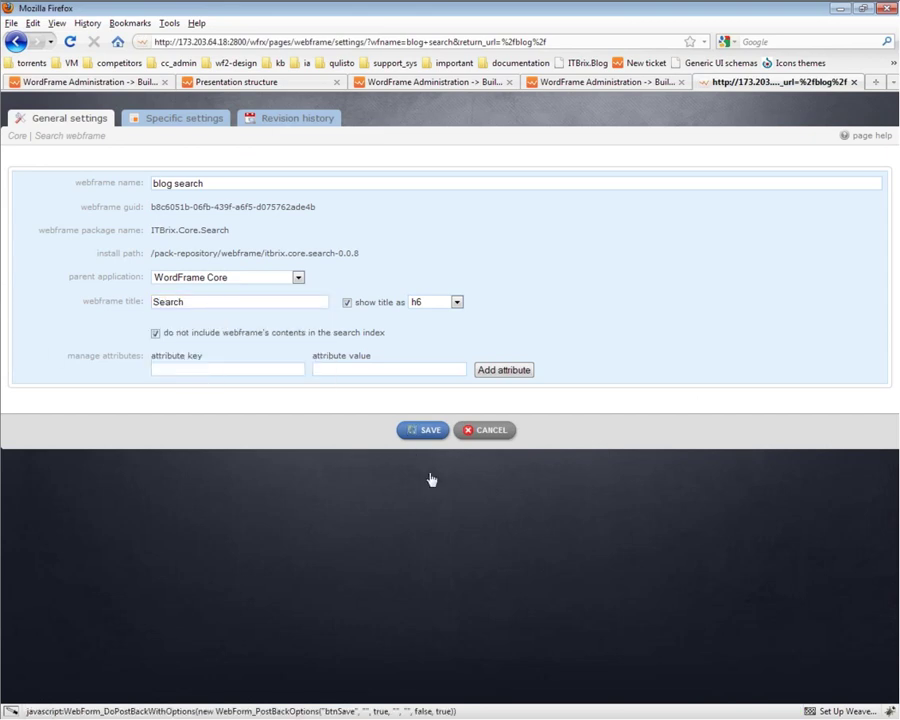
Save the blog search webframe's settings and look over the administration's page list and the blog home page.
click(420, 440)
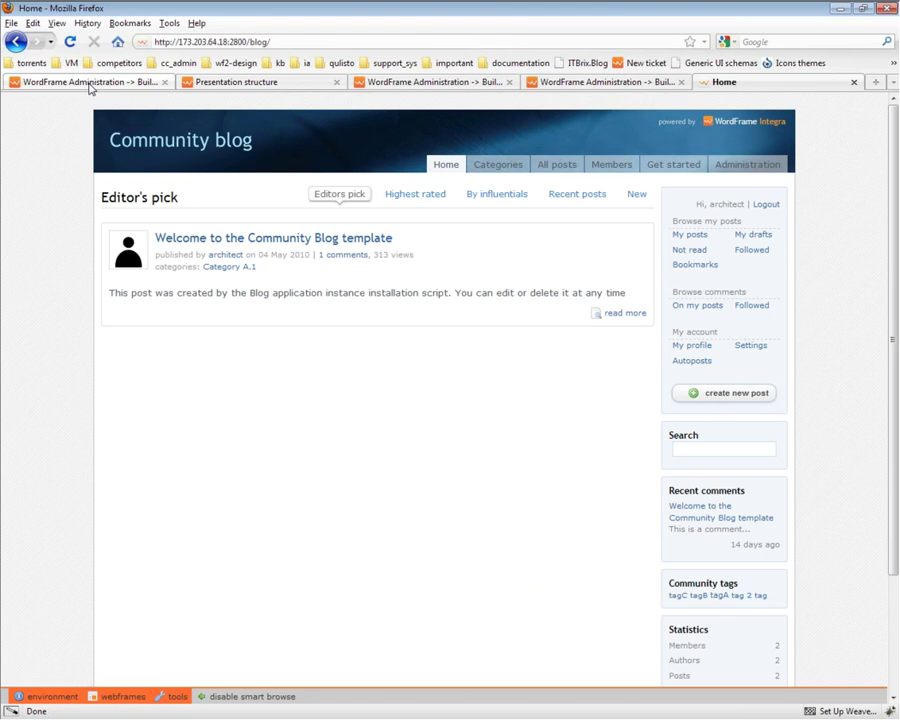
click(90, 86)
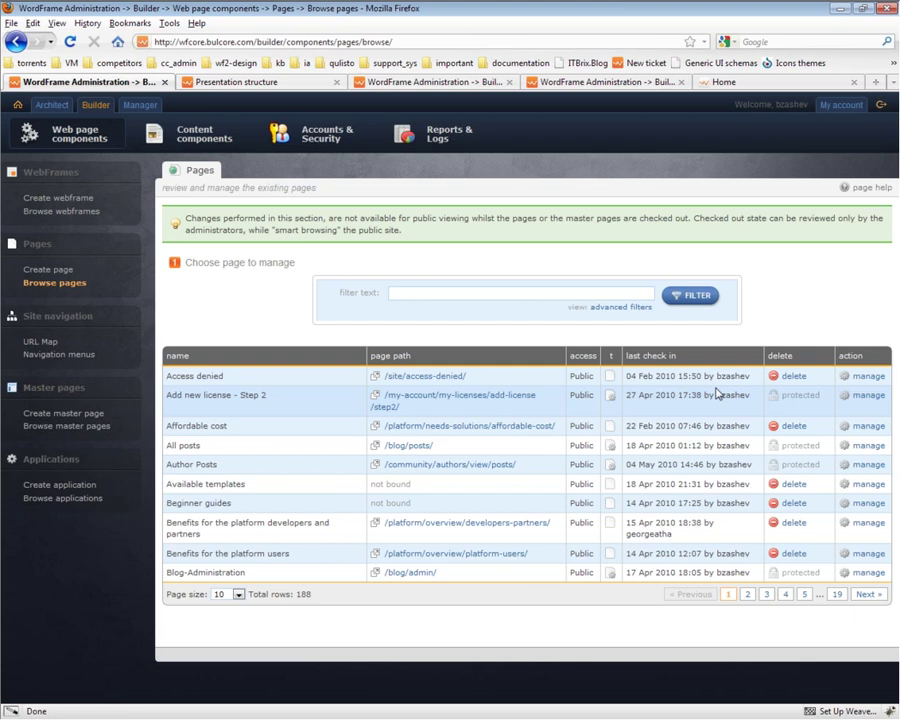
click(711, 82)
double_click(437, 292)
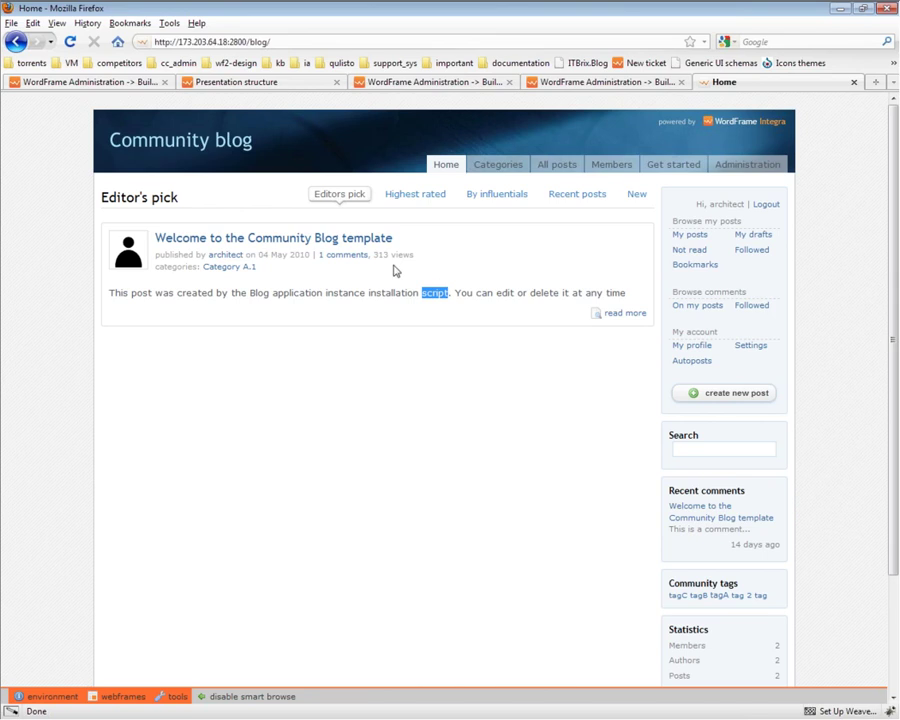
click(416, 294)
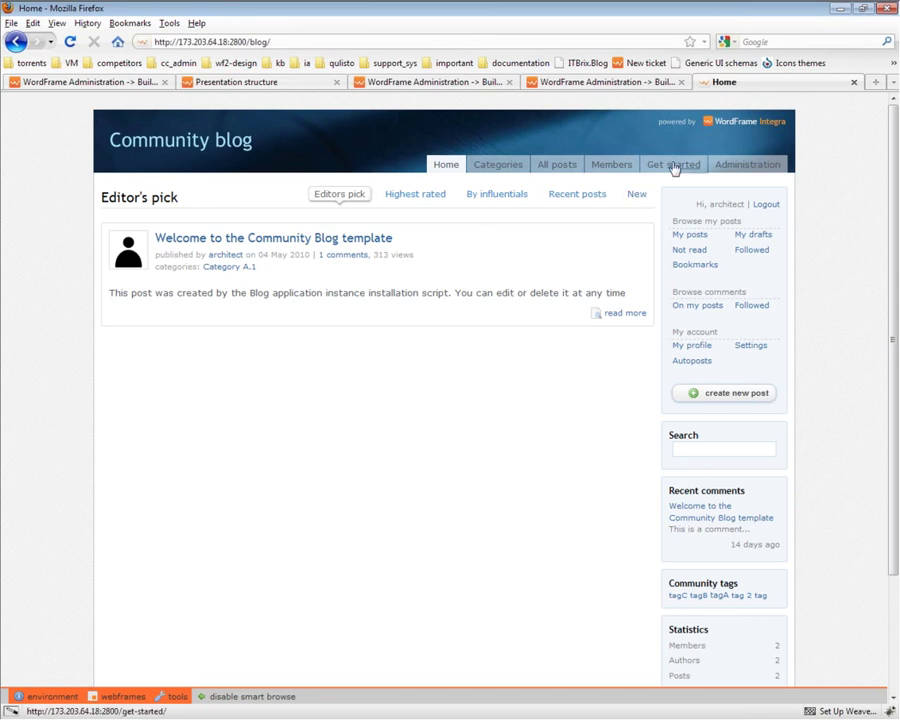
Compare the Get started page's layout and environment information with those of the blog's Home page.
click(675, 166)
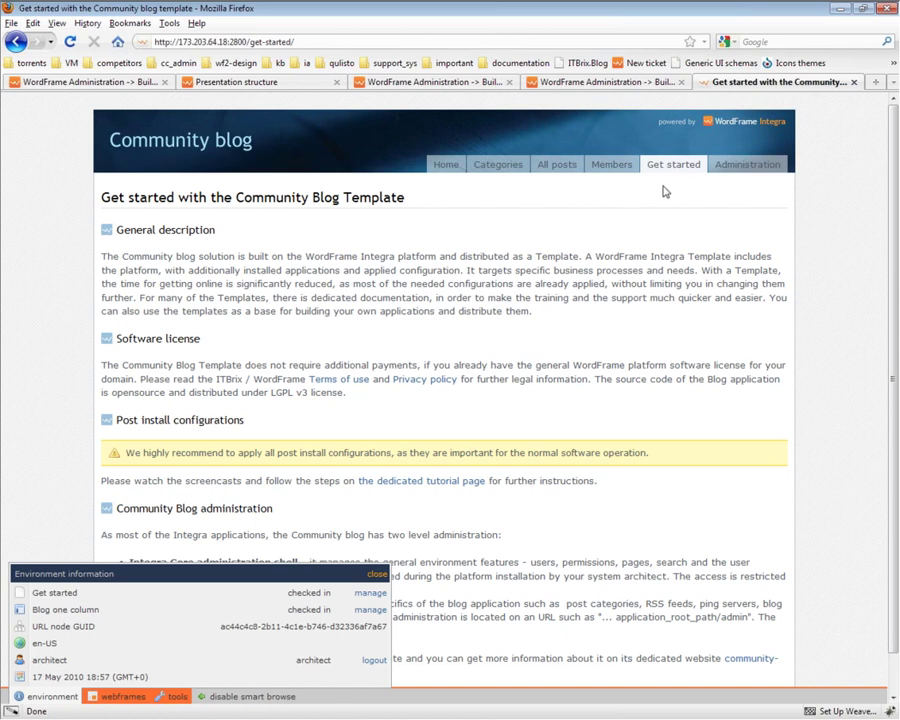
click(444, 167)
drag(701, 204, 784, 406)
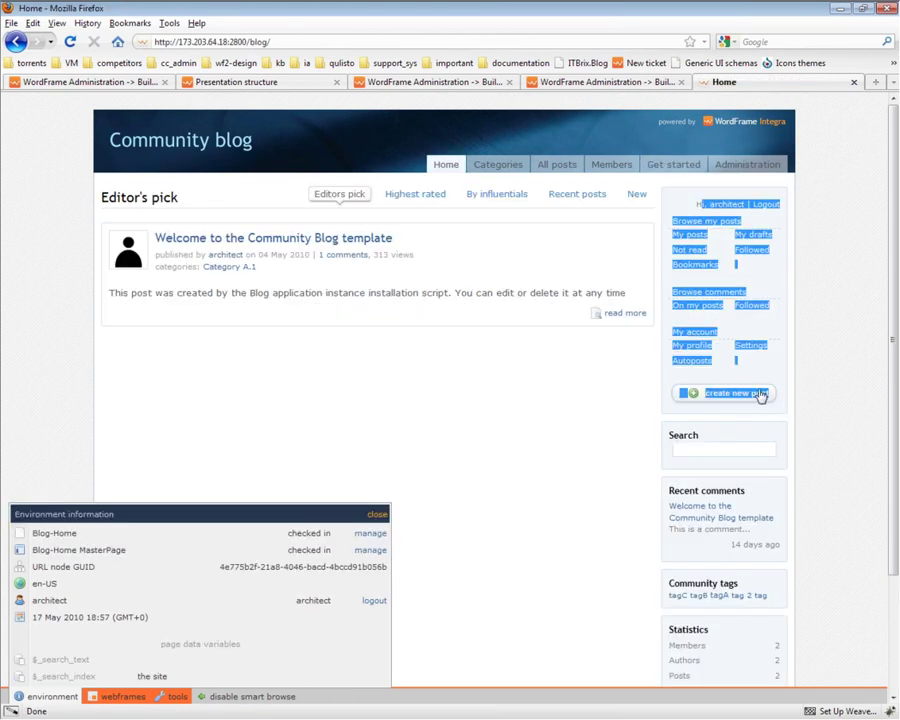
click(680, 168)
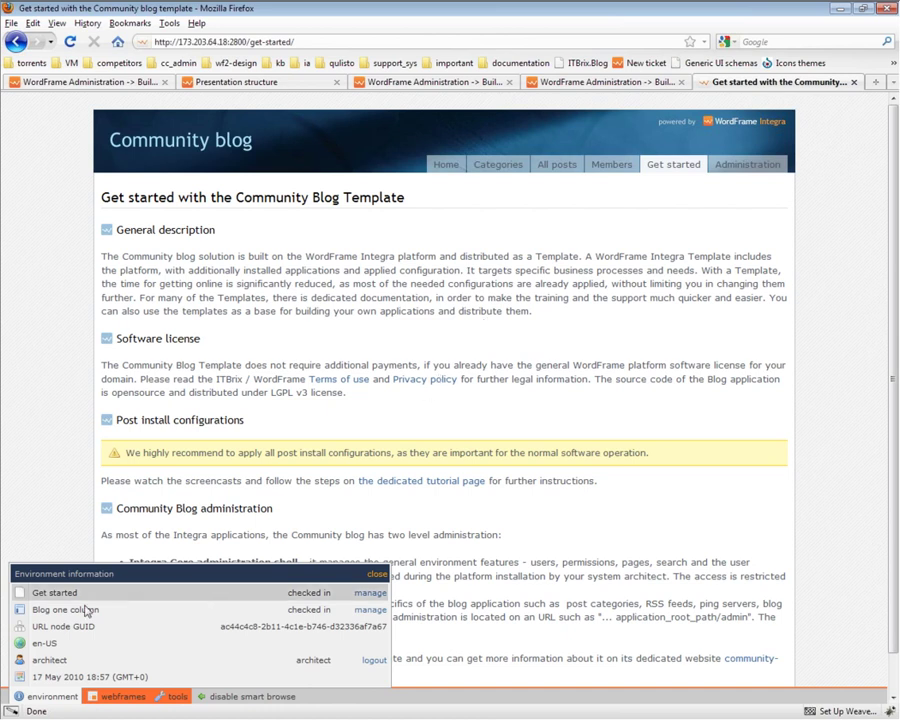
Open the management page of the Get started page's master page, Blog one column, and return to the Get started page.
drag(31, 613, 86, 613)
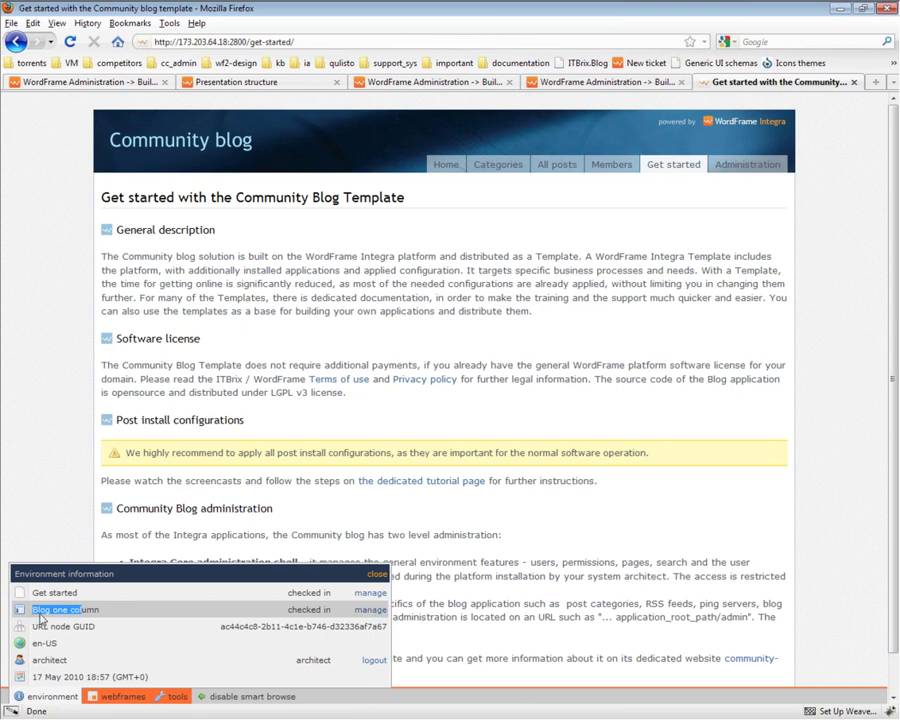
drag(104, 611, 37, 616)
click(370, 611)
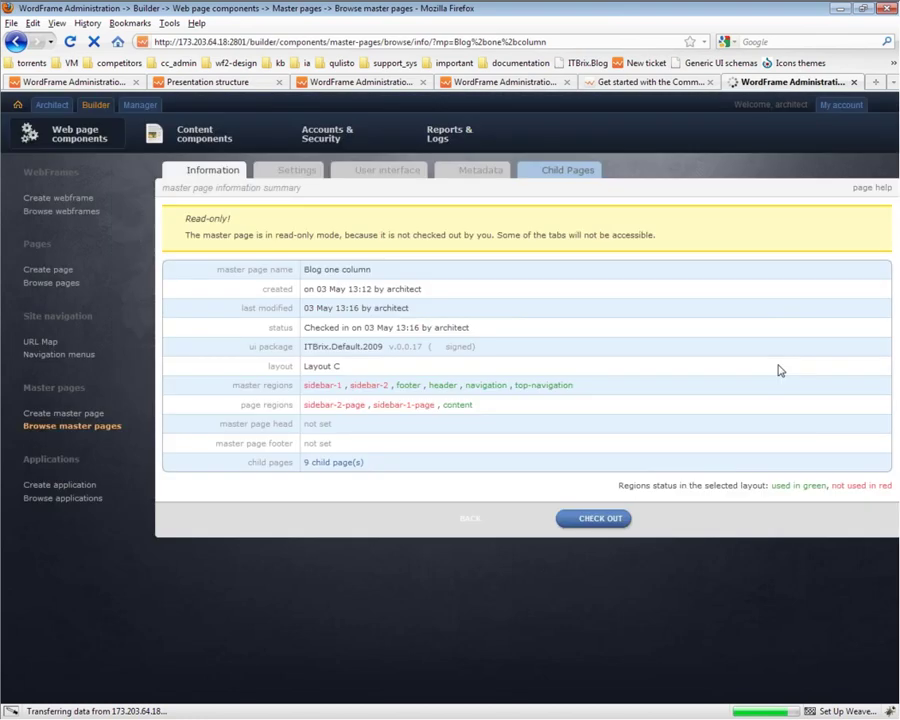
click(640, 83)
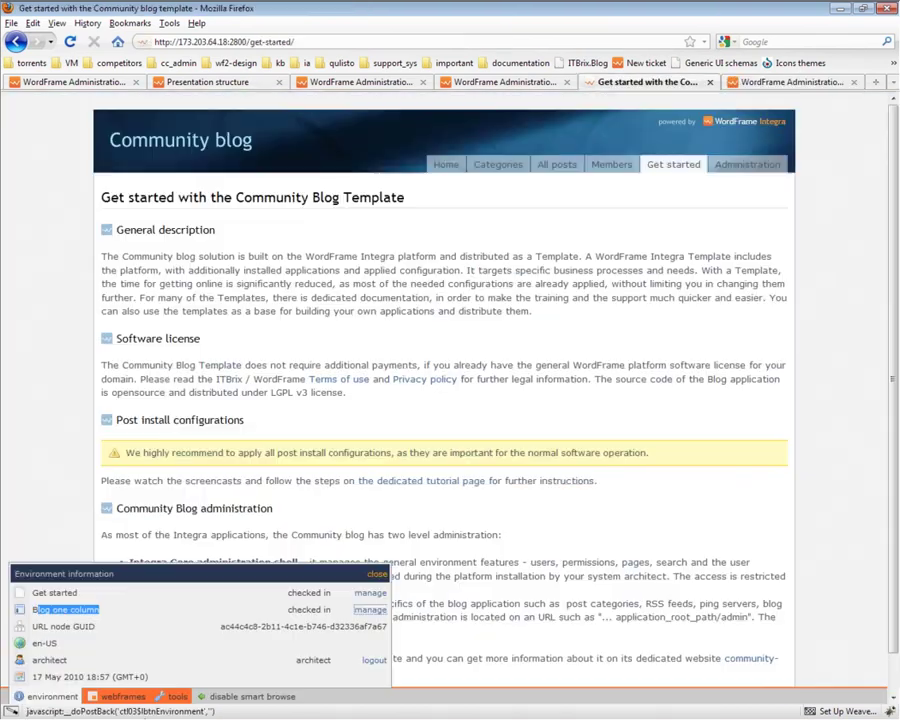
click(776, 85)
click(660, 83)
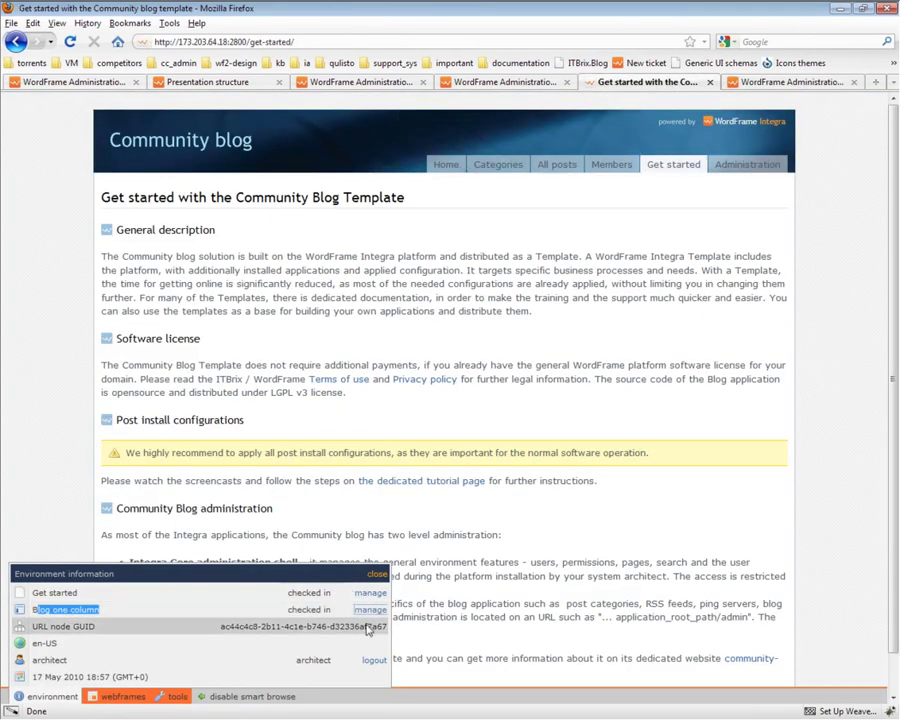
Examine the Get started page's webframes and the child pages of the Blog one column master page.
click(138, 704)
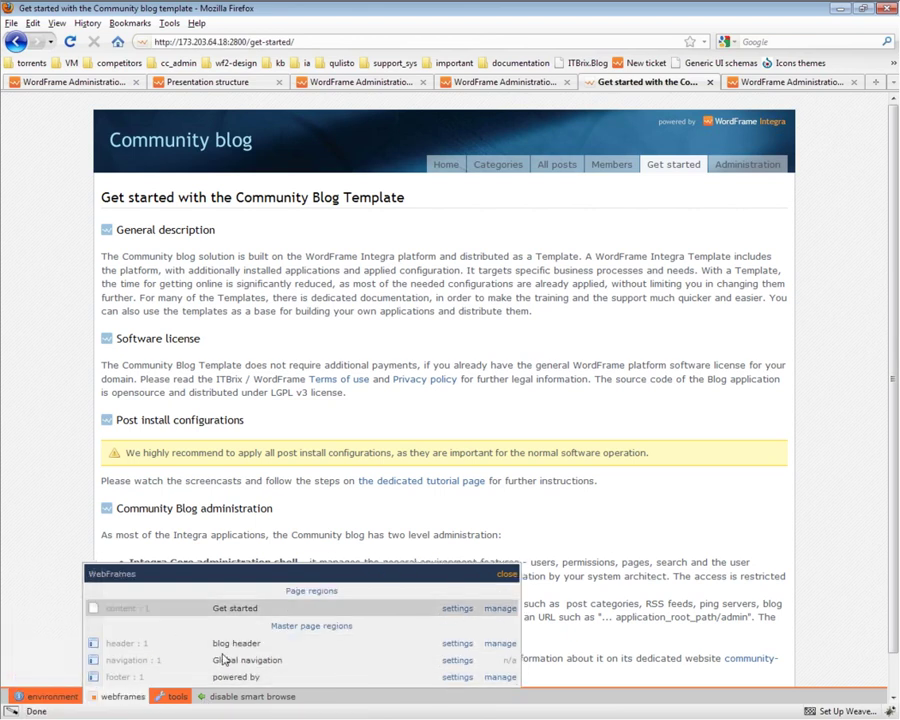
click(792, 82)
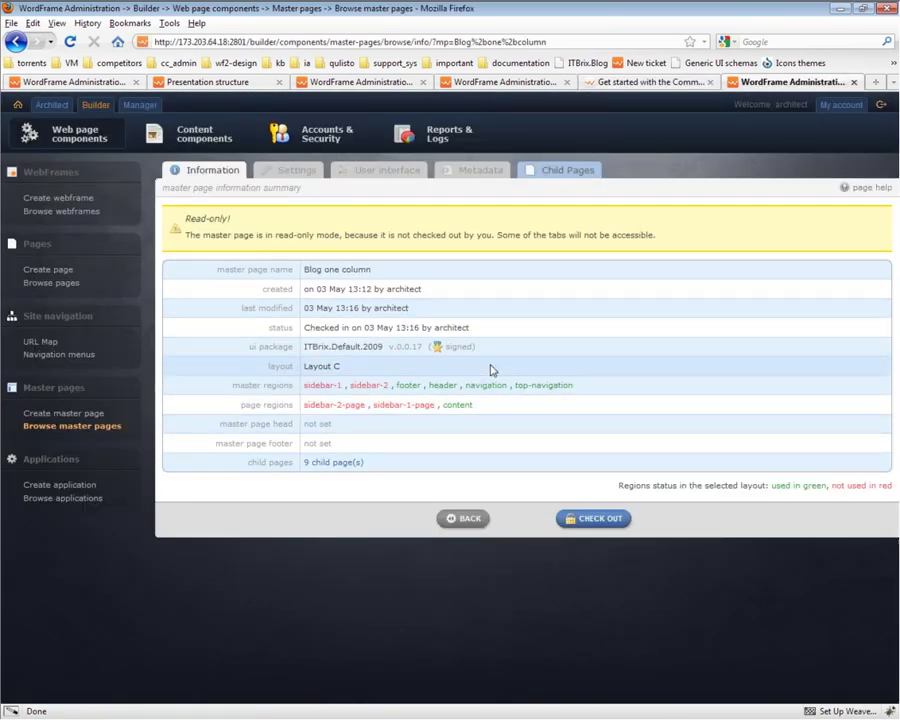
click(565, 190)
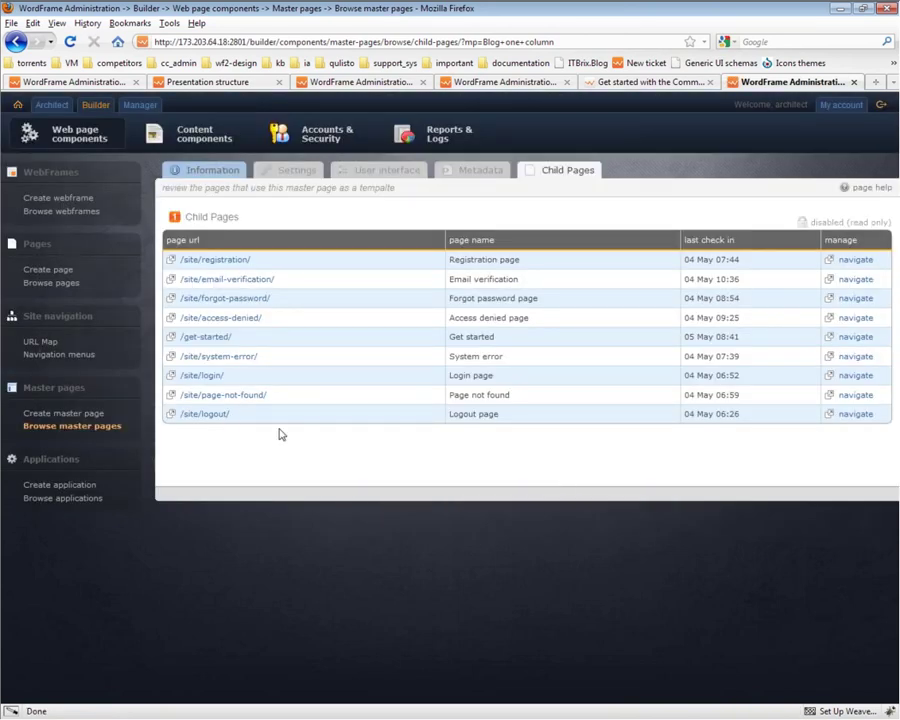
Return to the Blog one column master page's information summary and check out the master page.
click(211, 175)
click(592, 519)
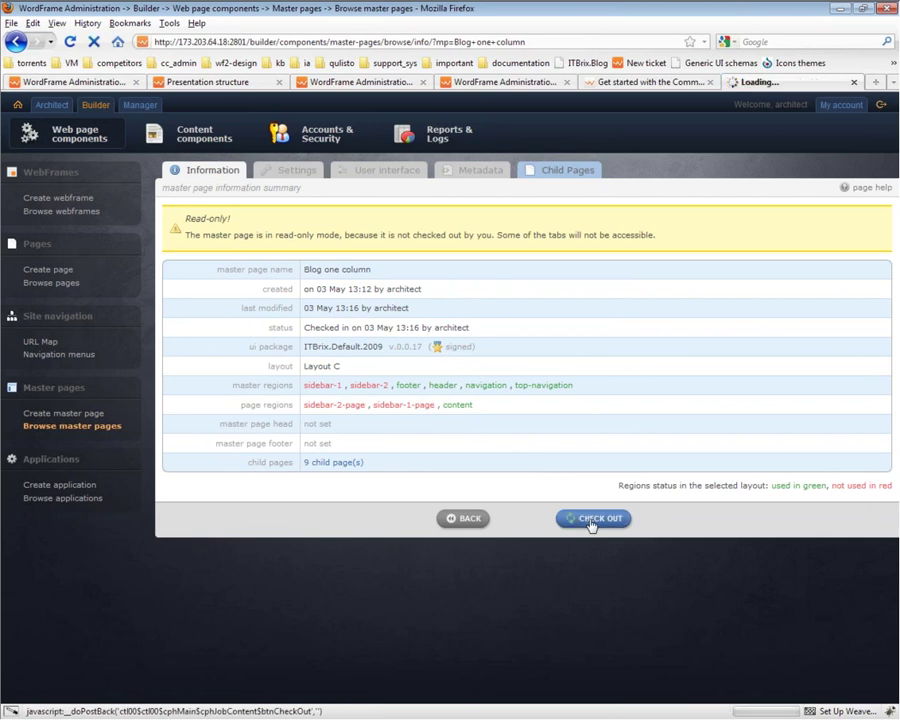